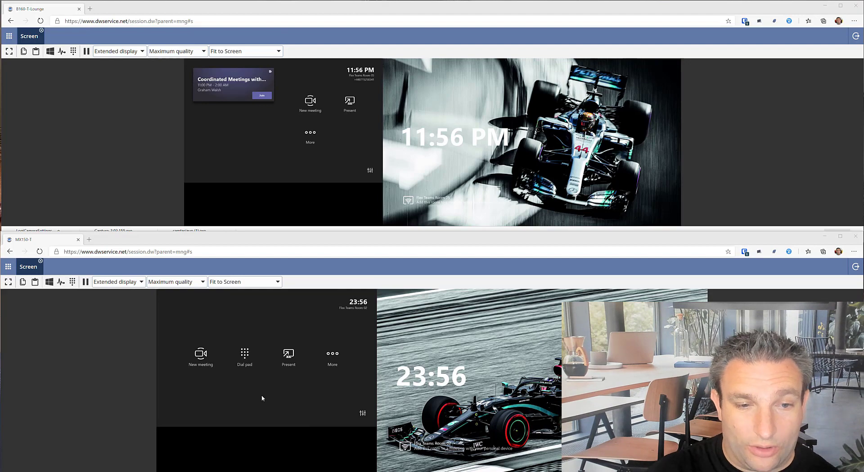
# Step: Join 'Coordinated Meetings with MTRs' from the first room, then hang up the call
pyautogui.click(261, 99)
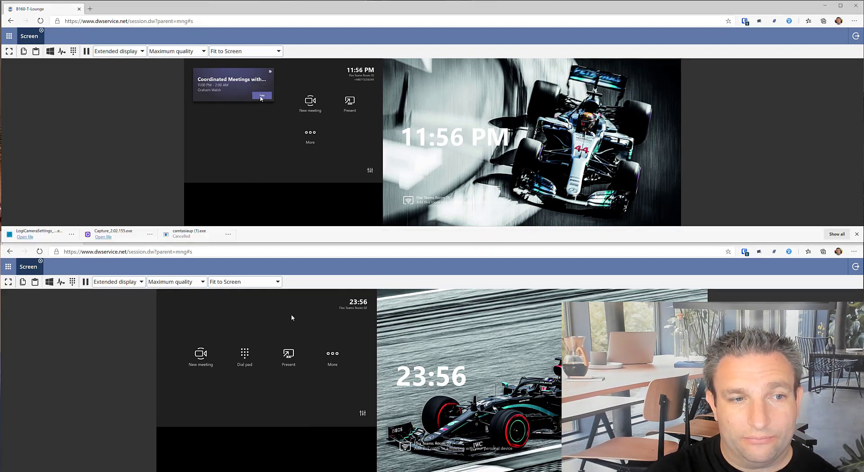
pyautogui.click(857, 234)
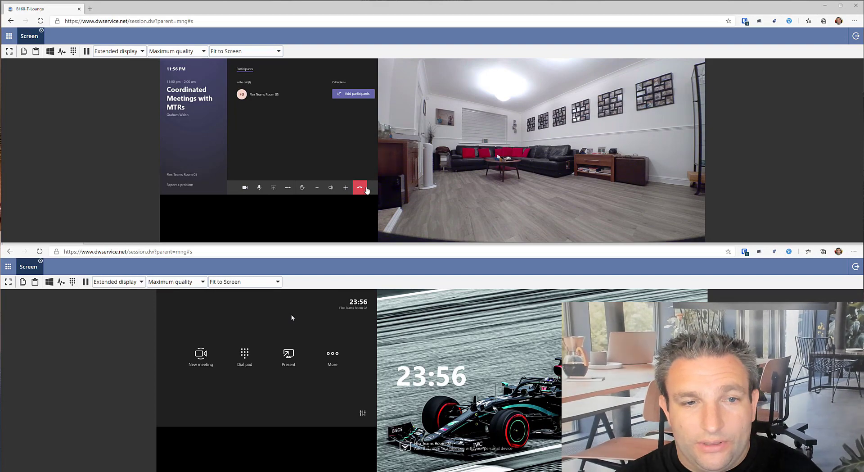
pyautogui.click(363, 188)
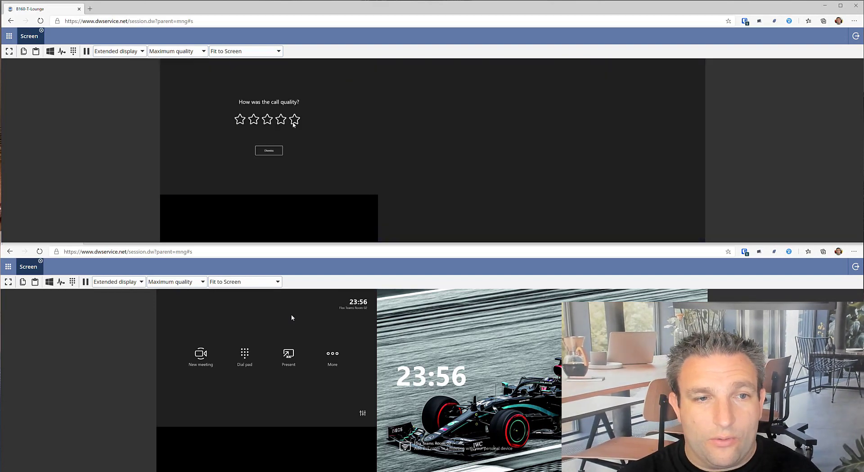
# Step: Rate the call five stars and enter the first room's Settings with administrator credentials
pyautogui.click(295, 120)
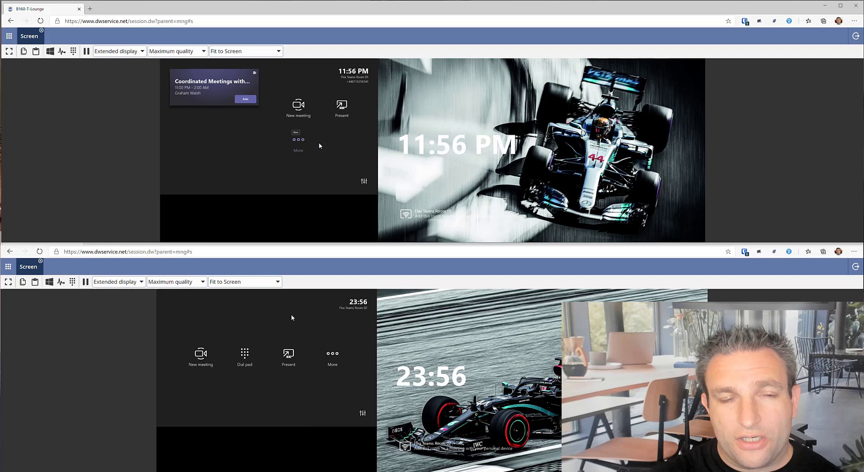
pyautogui.click(298, 140)
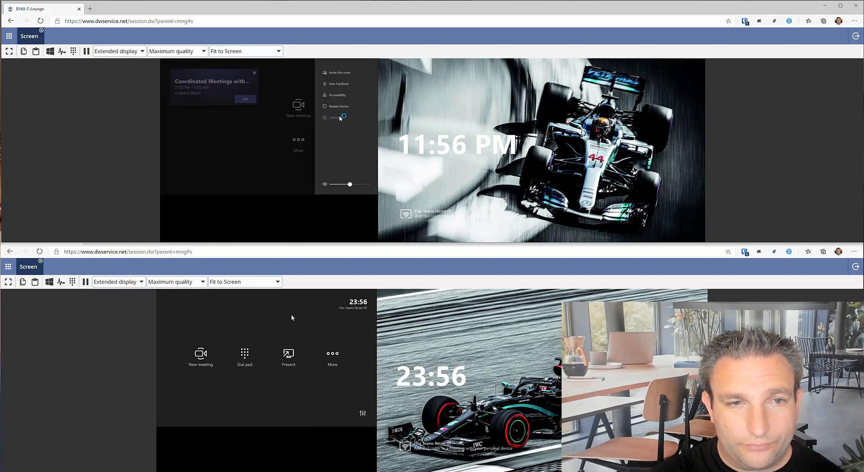
pyautogui.click(333, 118)
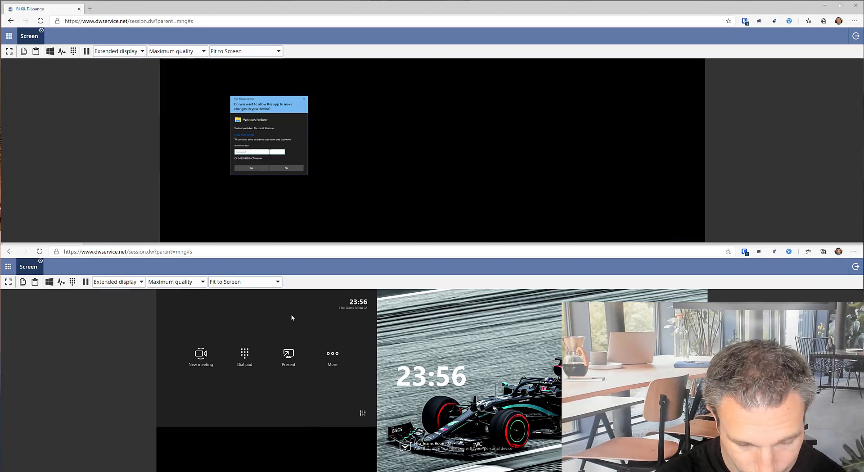
pyautogui.press('Escape')
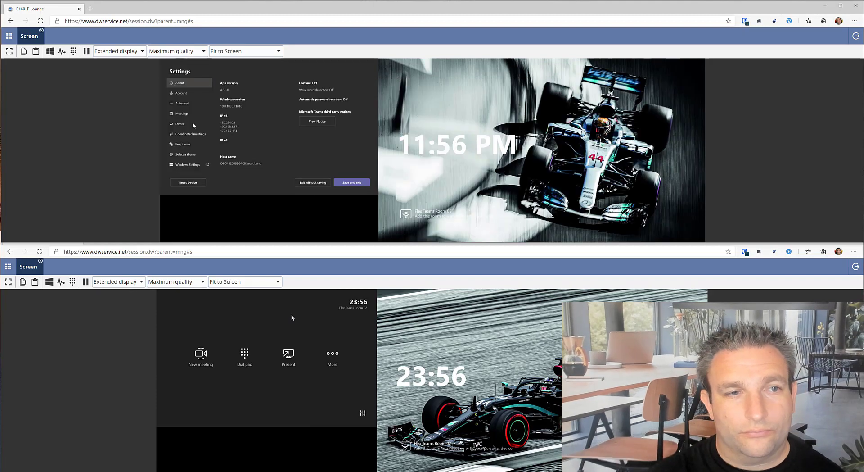
# Step: Enable Coordinated meetings with this device's camera and microphone turned on
pyautogui.click(189, 134)
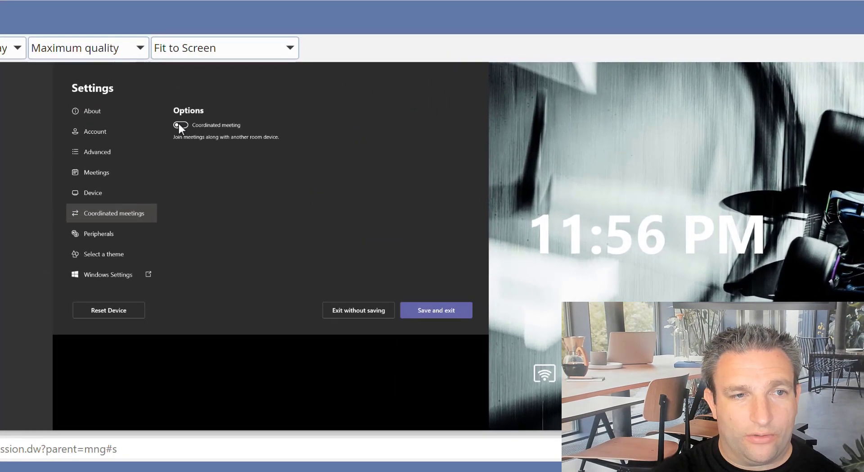
pyautogui.click(181, 126)
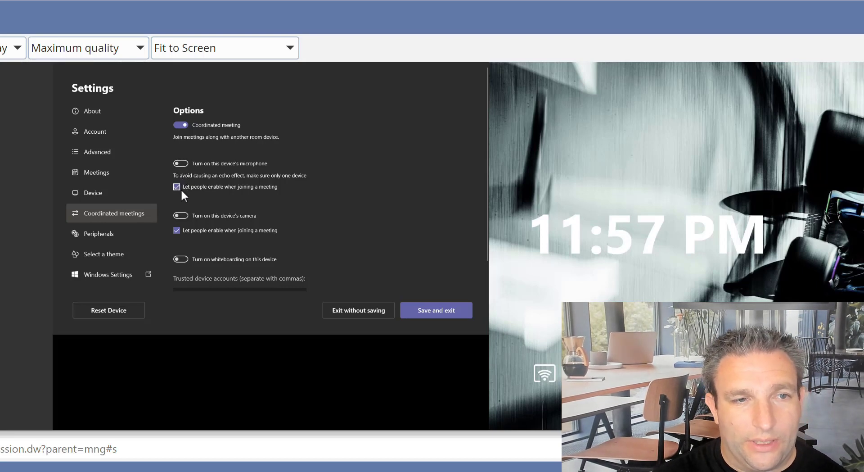
pyautogui.click(178, 215)
pyautogui.click(180, 163)
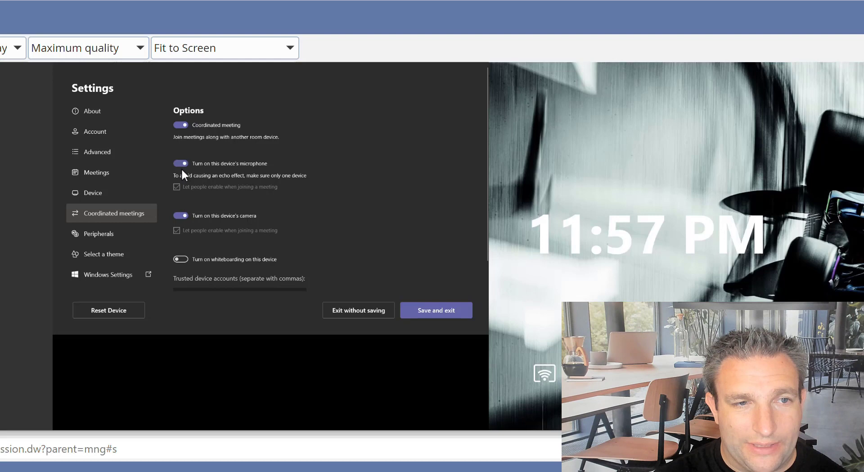
pyautogui.scroll(-1, 200, 218)
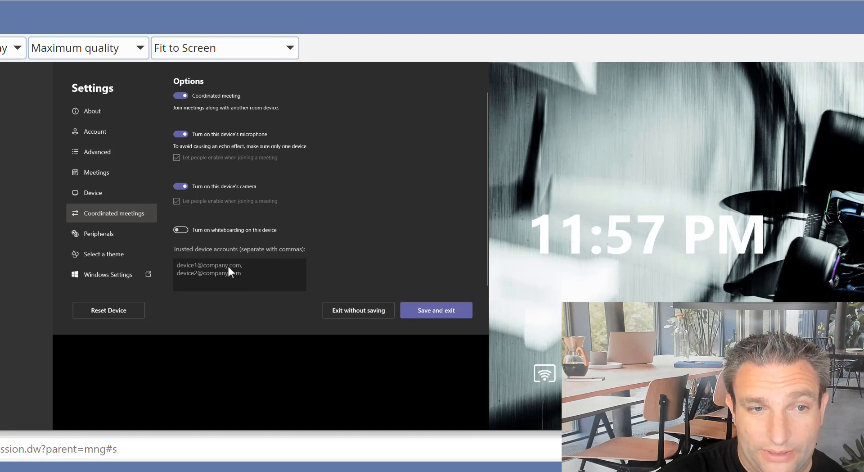
# Step: Add the second room's device account address as a trusted device account and save the settings
pyautogui.click(246, 274)
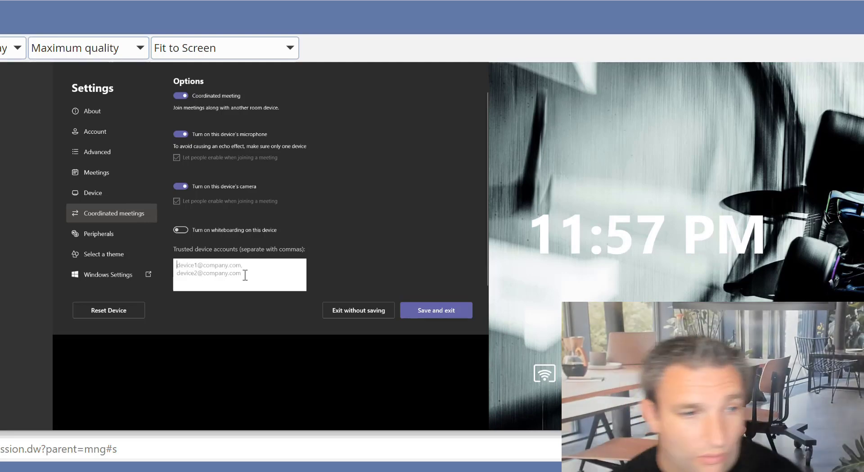
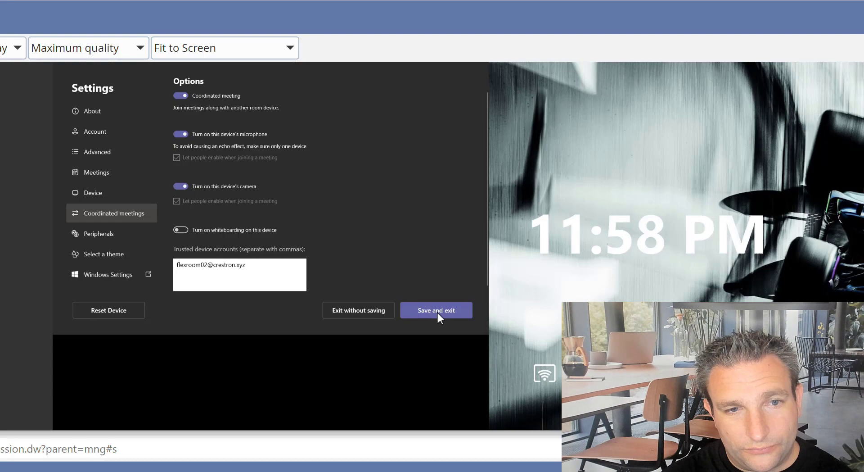
pyautogui.click(436, 311)
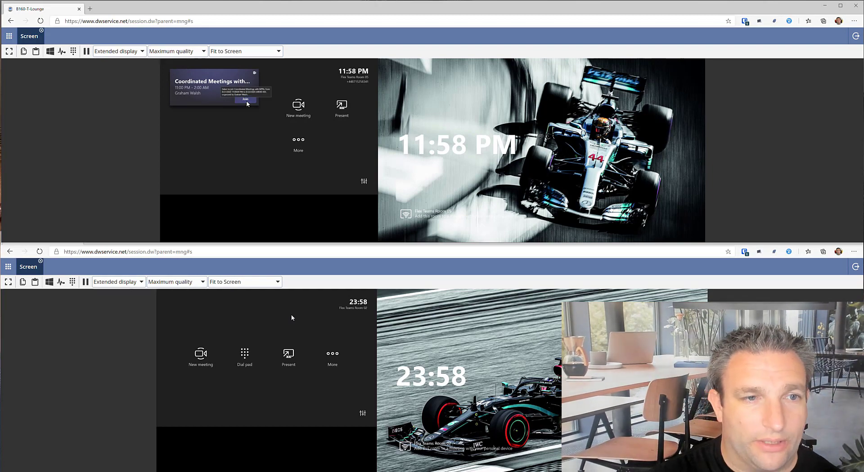
# Step: Join the meeting from the first room, bring the second room in, and mute both microphones
pyautogui.click(246, 100)
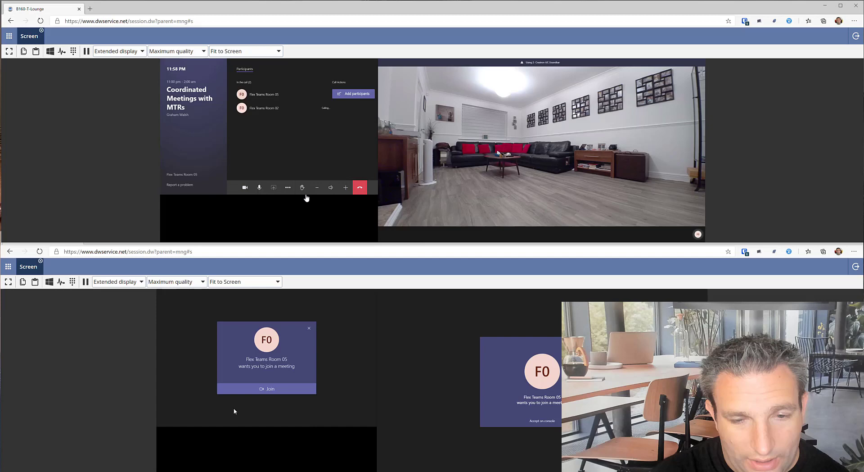
pyautogui.click(252, 391)
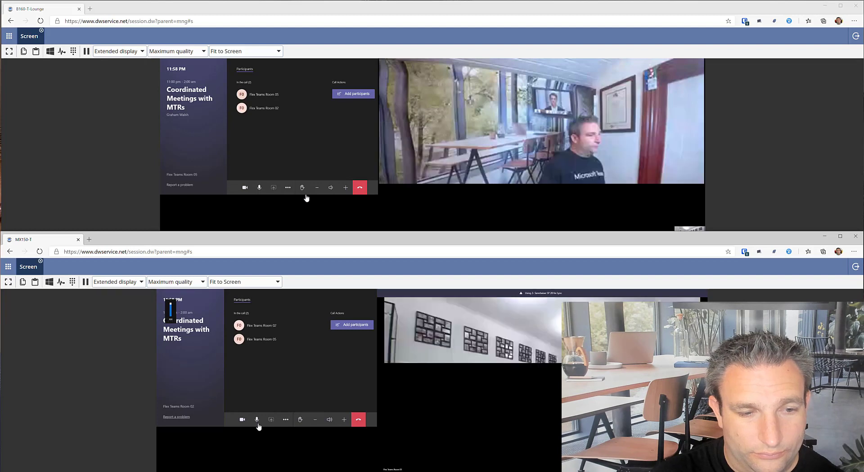
pyautogui.click(257, 422)
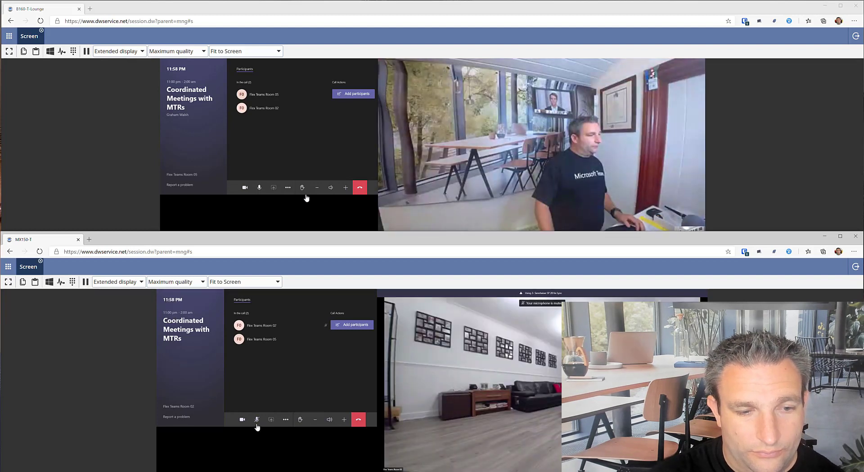
pyautogui.click(259, 189)
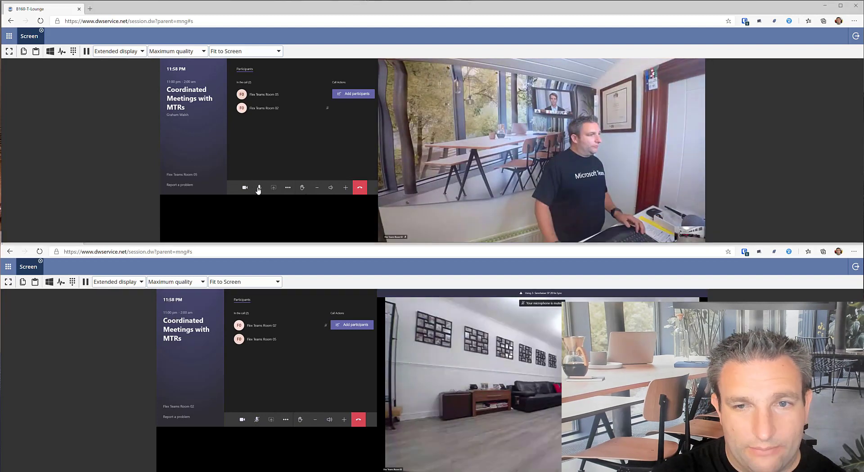
pyautogui.click(259, 187)
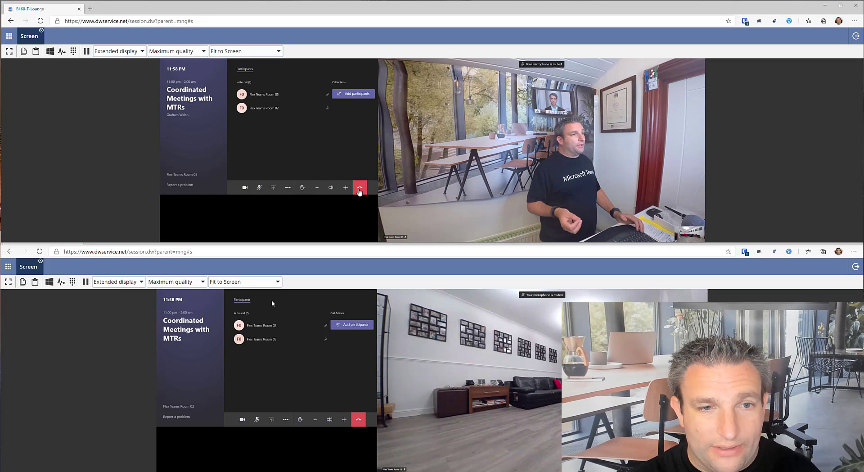
# Step: Hang up both rooms and rate each room's call five stars
pyautogui.click(359, 191)
pyautogui.click(361, 422)
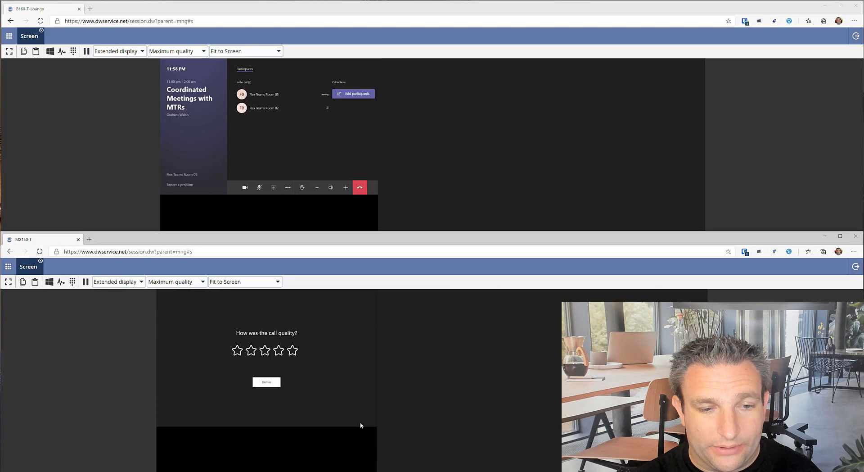
pyautogui.click(292, 351)
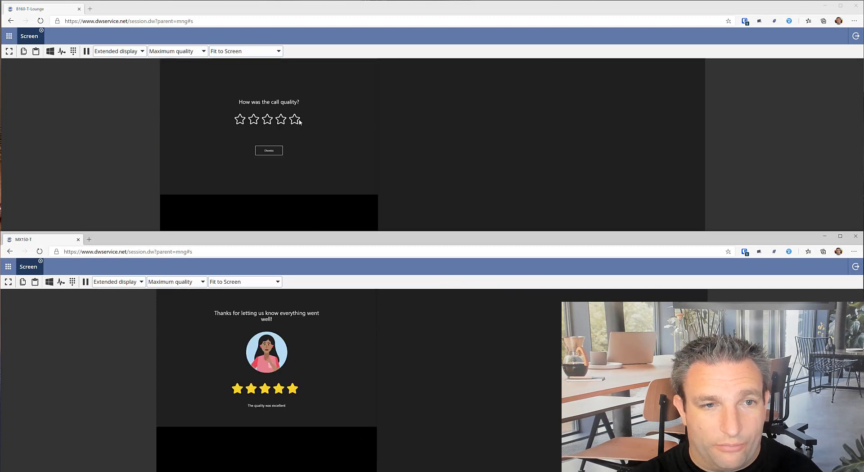
pyautogui.click(298, 120)
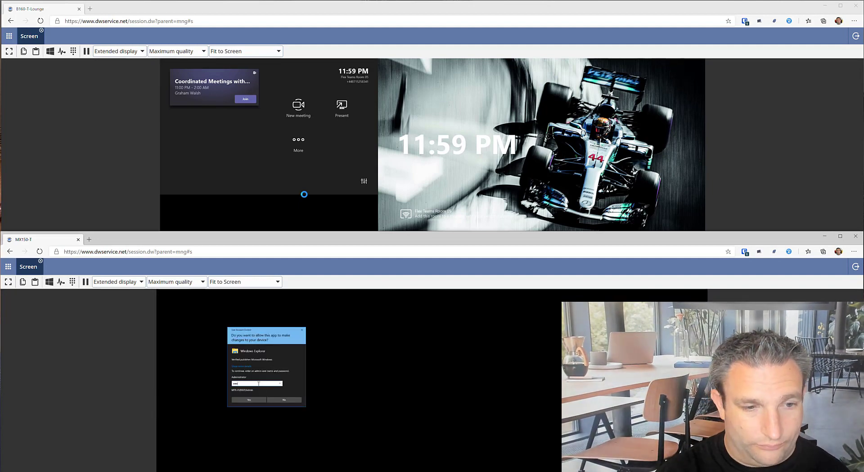
# Step: After admin sign-in, turn on co-ordinated meetings and the camera for the second room
pyautogui.press('Return')
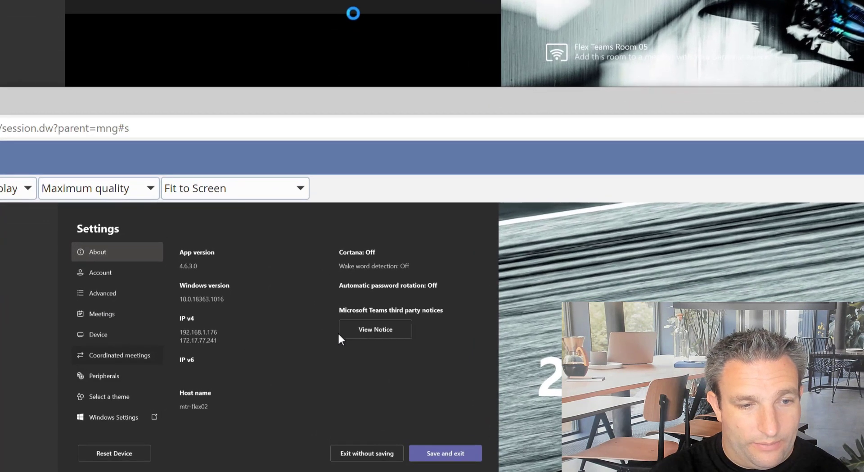
pyautogui.click(180, 364)
pyautogui.click(183, 265)
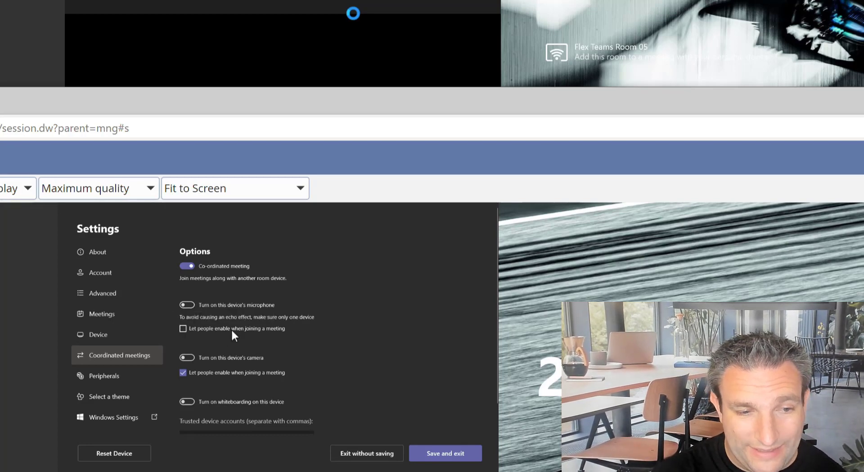
pyautogui.click(188, 357)
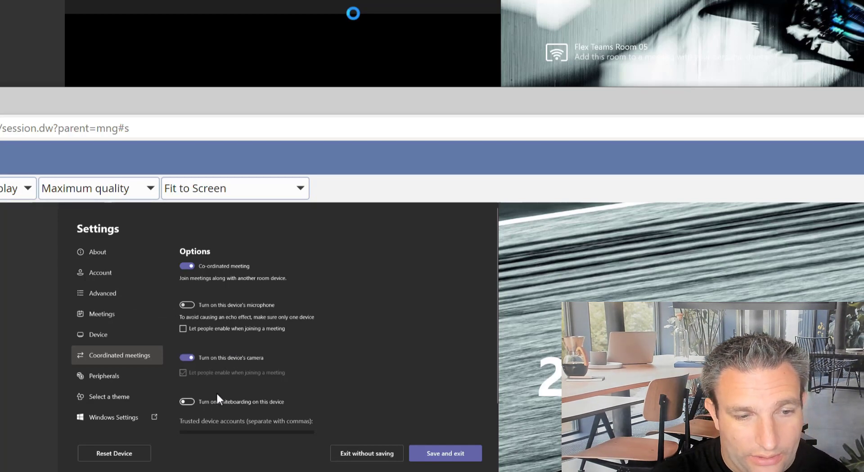
pyautogui.scroll(-1, 217, 394)
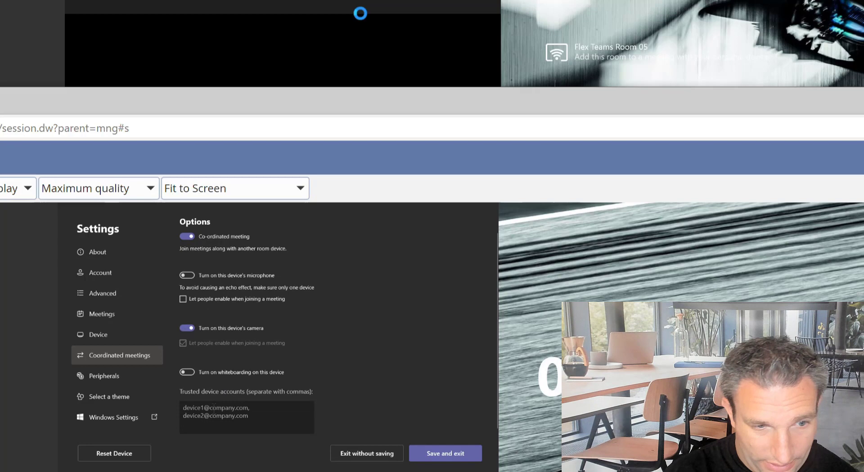
# Step: Add the first room's device account as trusted and save the settings
pyautogui.click(215, 408)
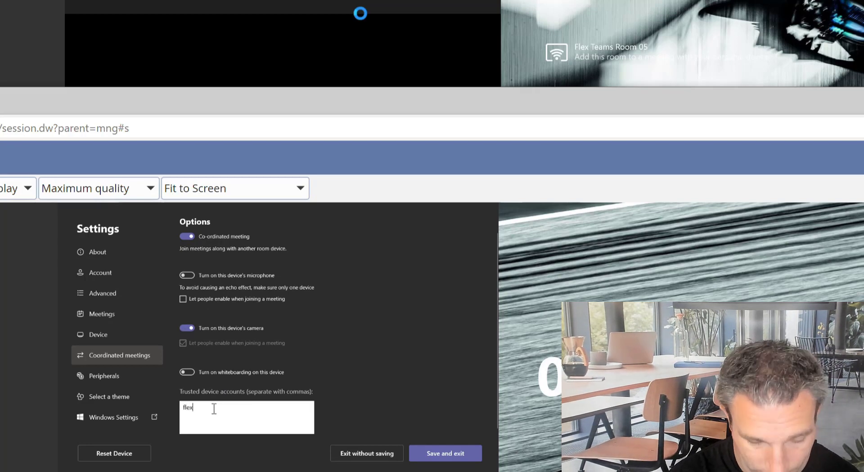
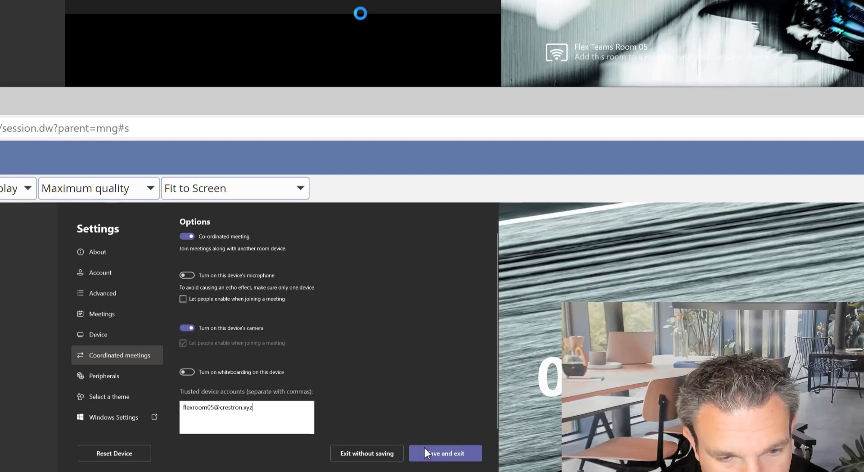
pyautogui.click(428, 447)
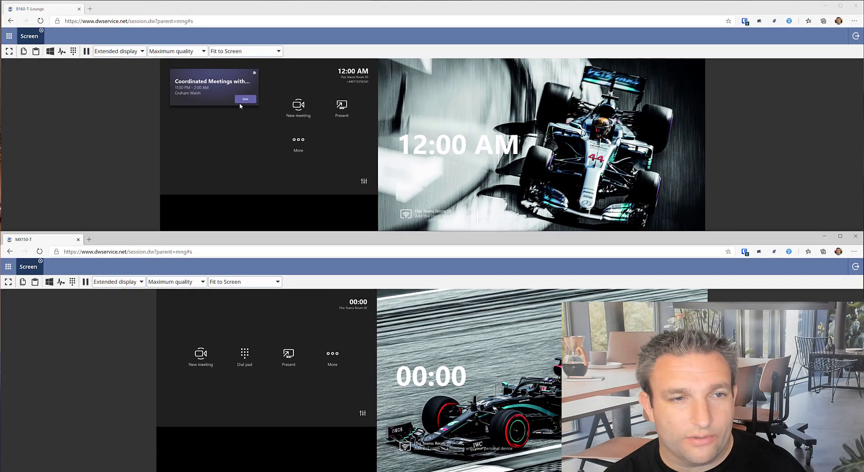
# Step: Join 'Coordinated Meetings with MTRs' from the first room and confirm the second room auto-joined muted
pyautogui.click(242, 102)
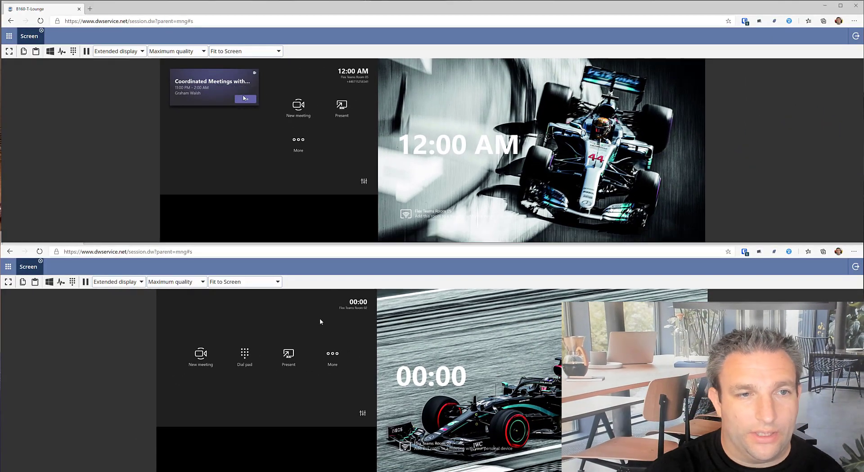
pyautogui.click(244, 98)
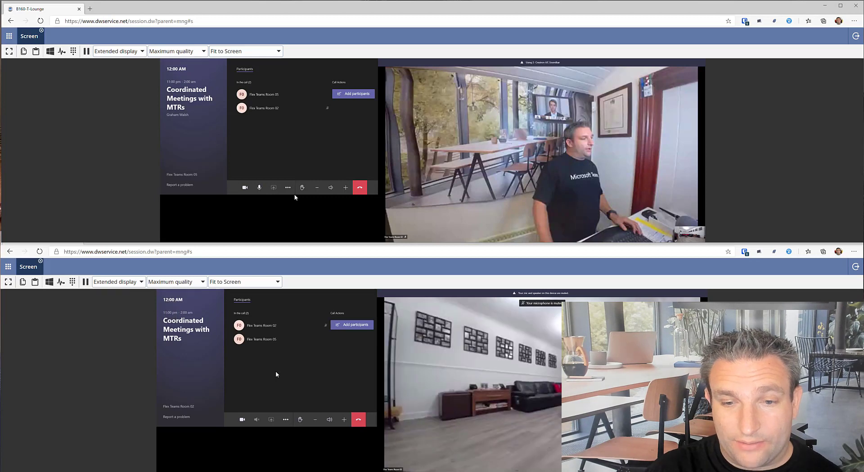
pyautogui.click(257, 421)
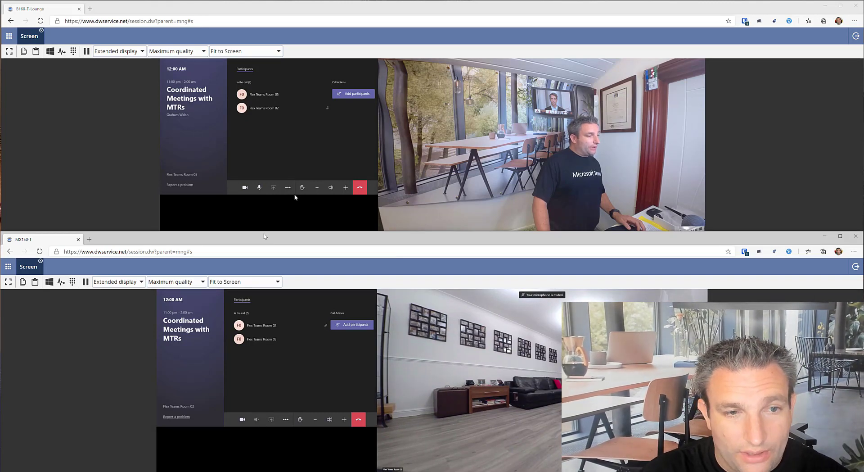
pyautogui.click(267, 109)
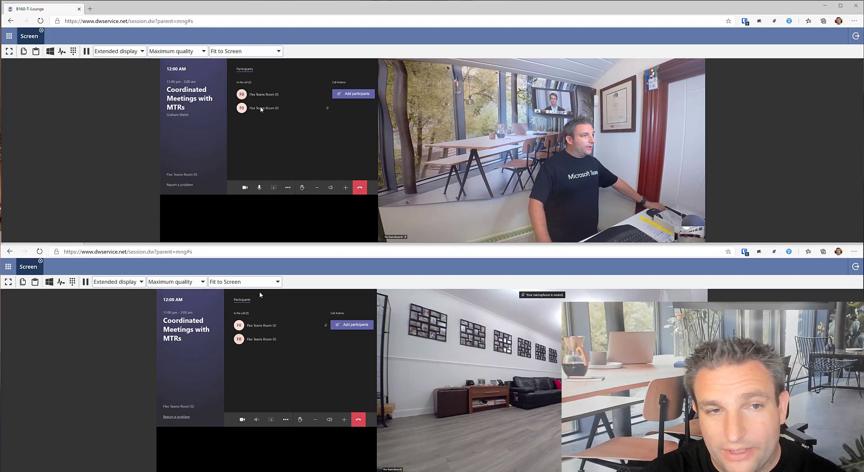
# Step: Raise the second room's hand and check it beside Flex Teams Room 02 in the first room
pyautogui.click(264, 109)
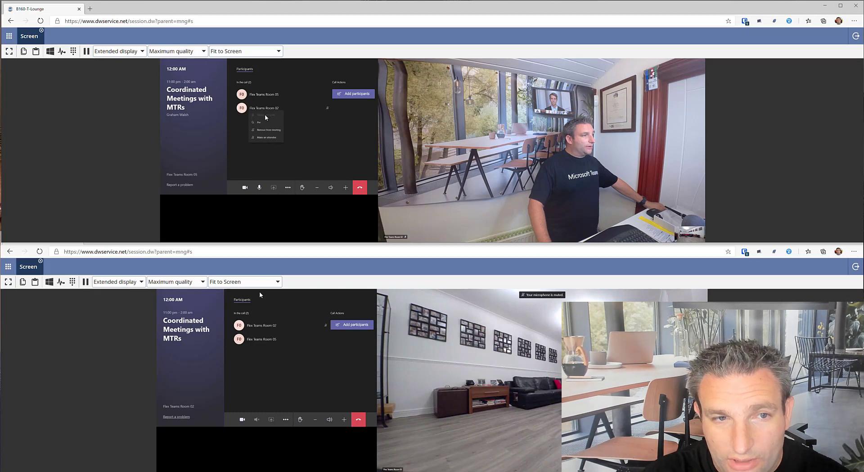
pyautogui.click(273, 129)
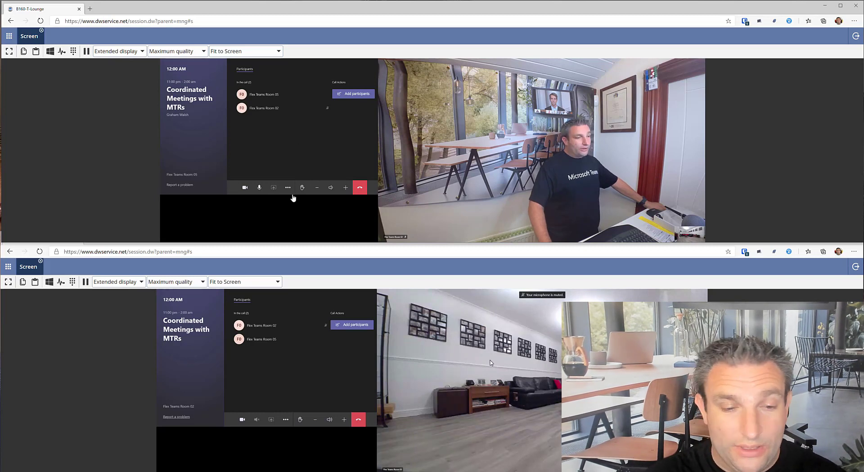
pyautogui.click(302, 423)
pyautogui.click(301, 419)
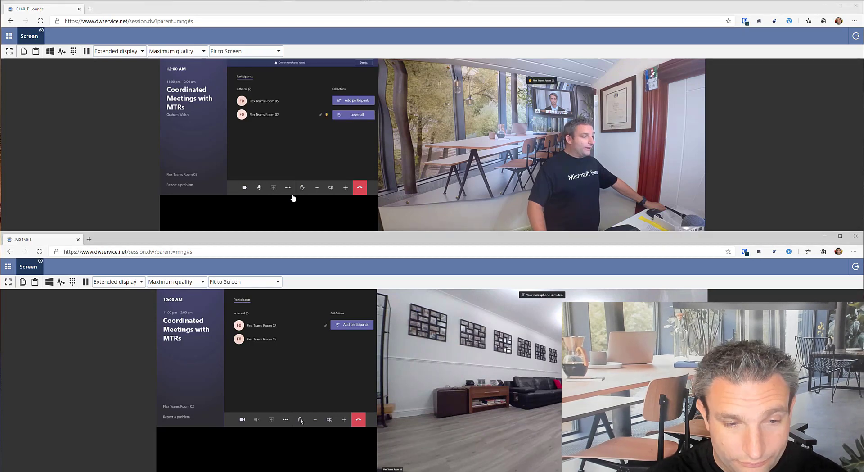
pyautogui.click(346, 118)
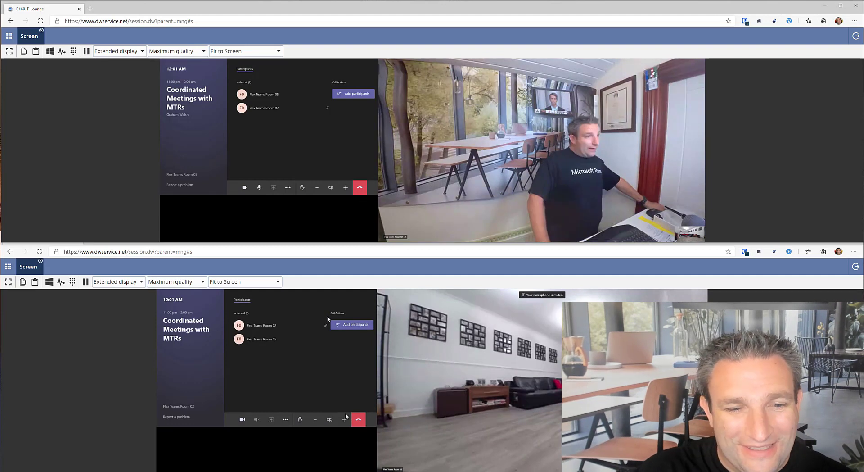
# Step: Hang up the second room's call while the first room stays in the meeting
pyautogui.click(360, 424)
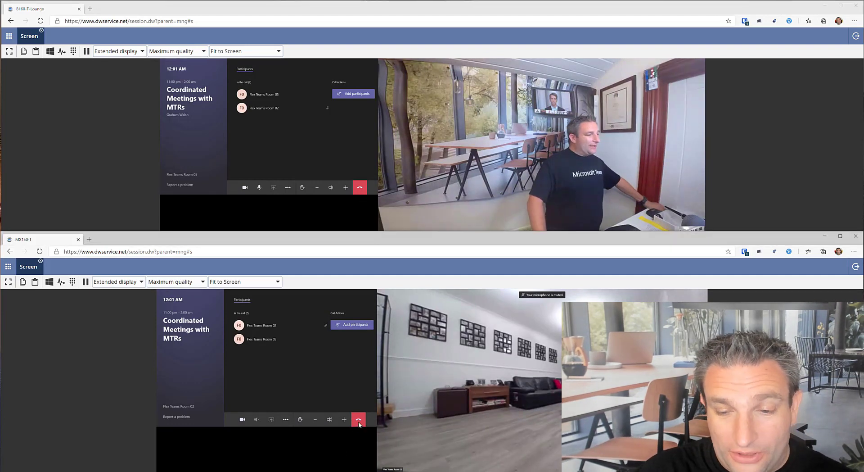